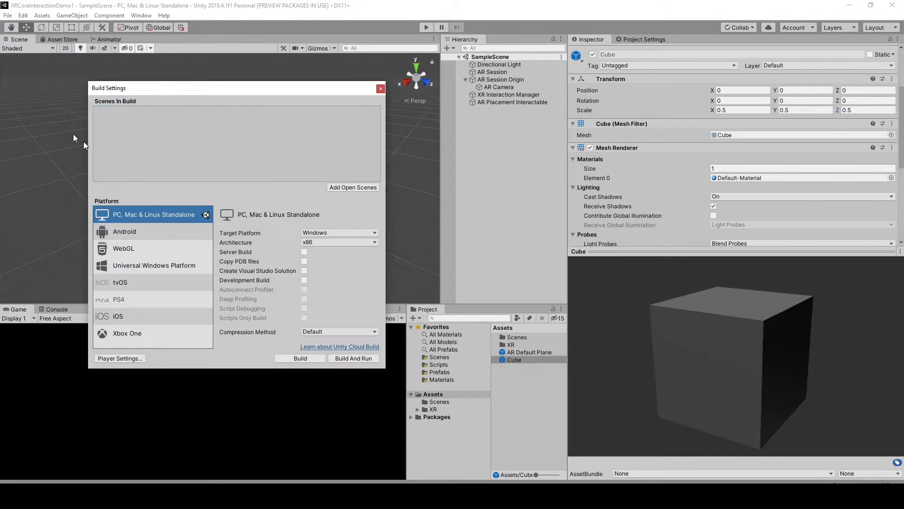
Switch the build platform to Android and add the open SampleScene to Scenes In Build.
left_click(145, 233)
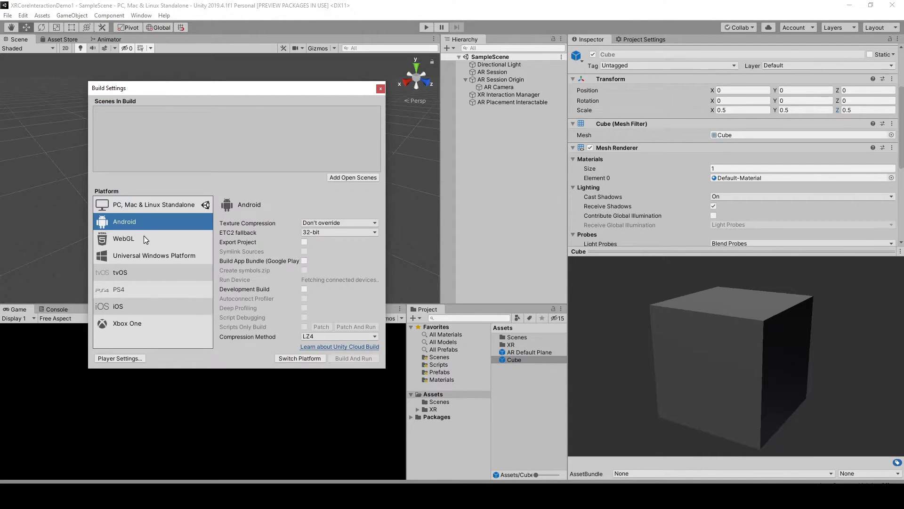
left_click(293, 360)
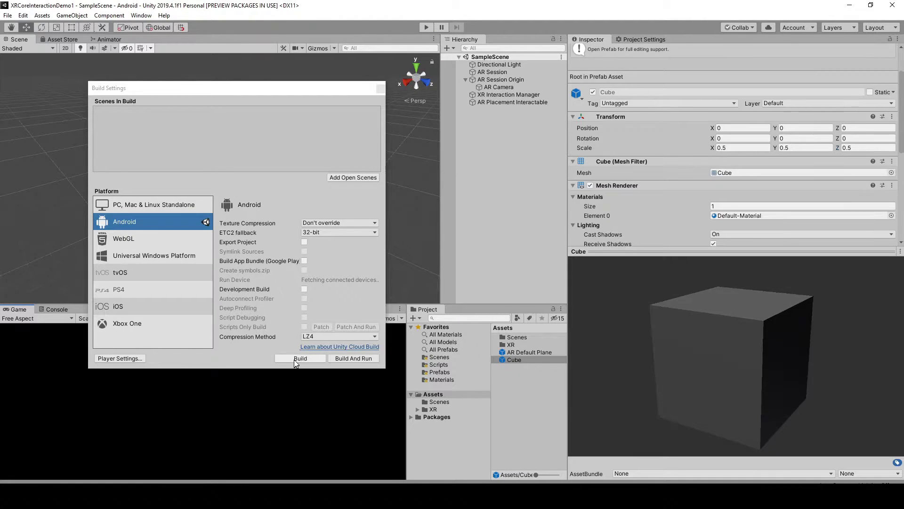
left_click(343, 178)
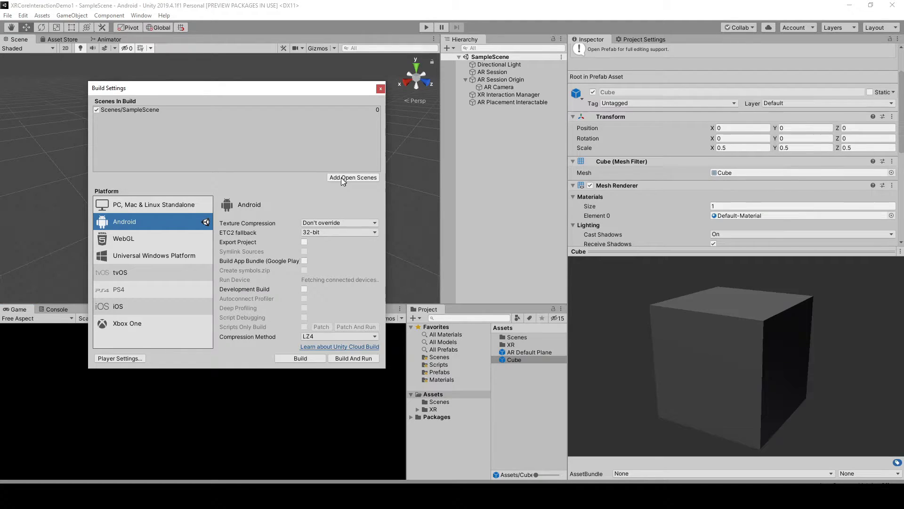
Tick ARCore as the Android plug-in provider under XR Plug-in Management in Project Settings.
left_click(123, 359)
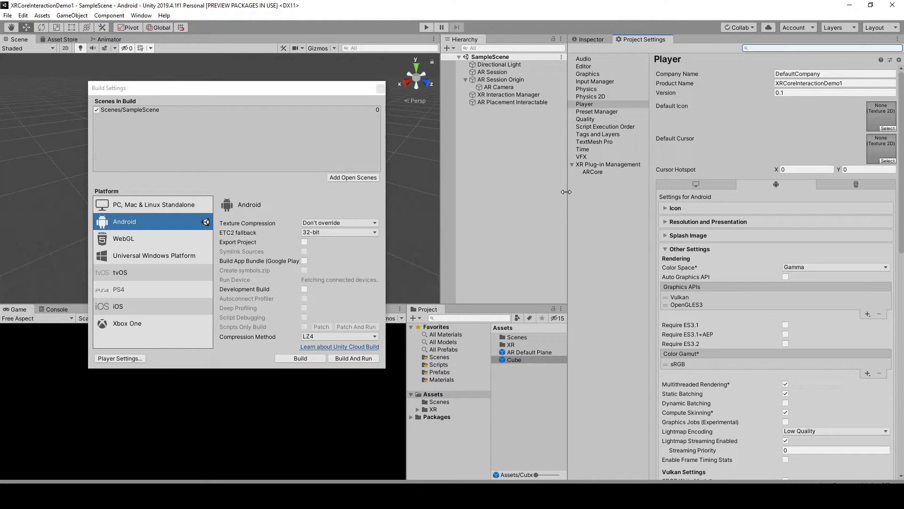
left_click_drag(567, 193, 518, 196)
left_click(568, 165)
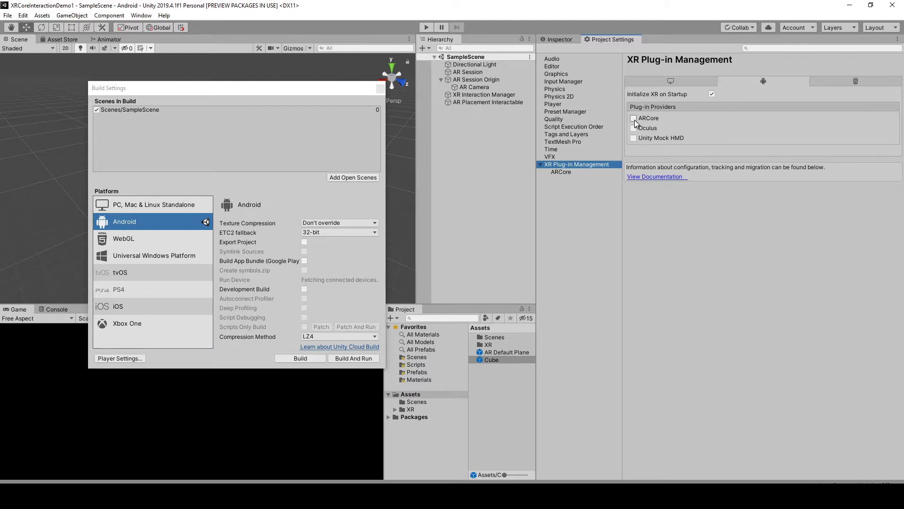
left_click(634, 118)
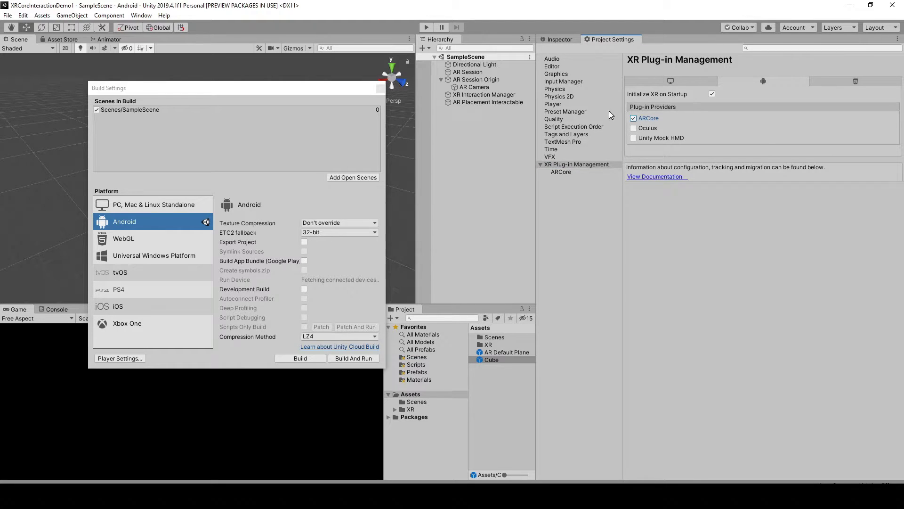
Delete Vulkan from the Android Graphics APIs in Player settings, keeping only OpenGLES3.
left_click(561, 103)
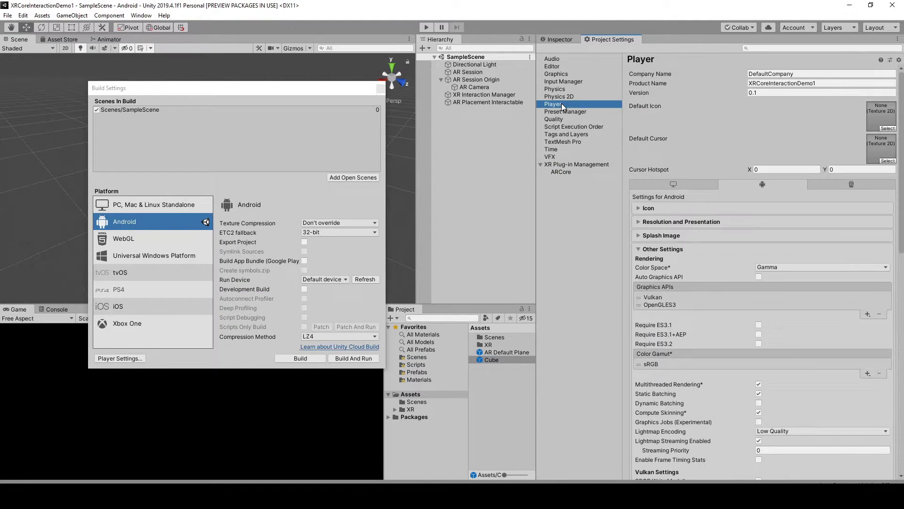
scroll(677, 306, "down", 3)
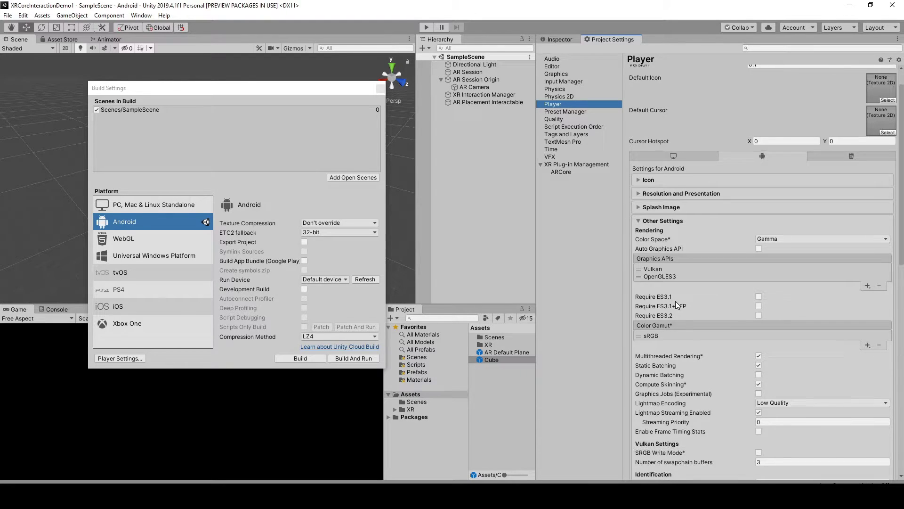
left_click(660, 241)
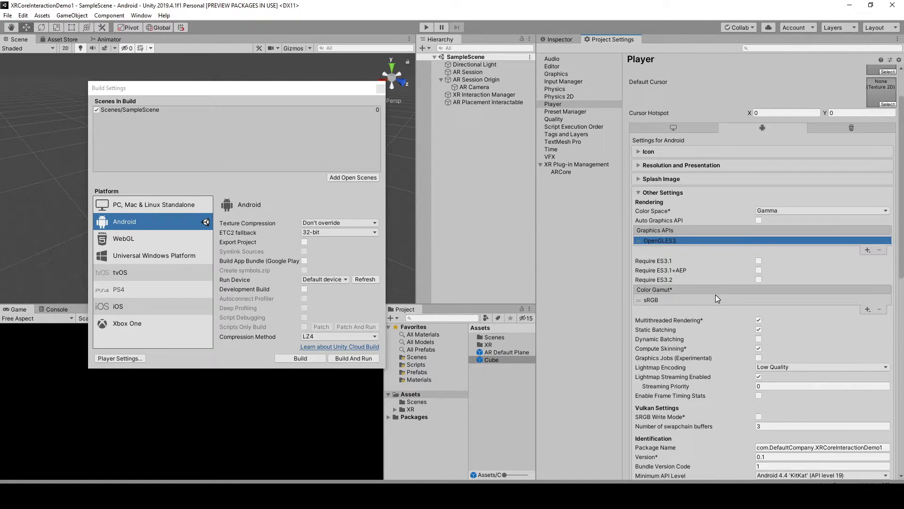
scroll(716, 295, "down", 5)
scroll(719, 292, "down", 2)
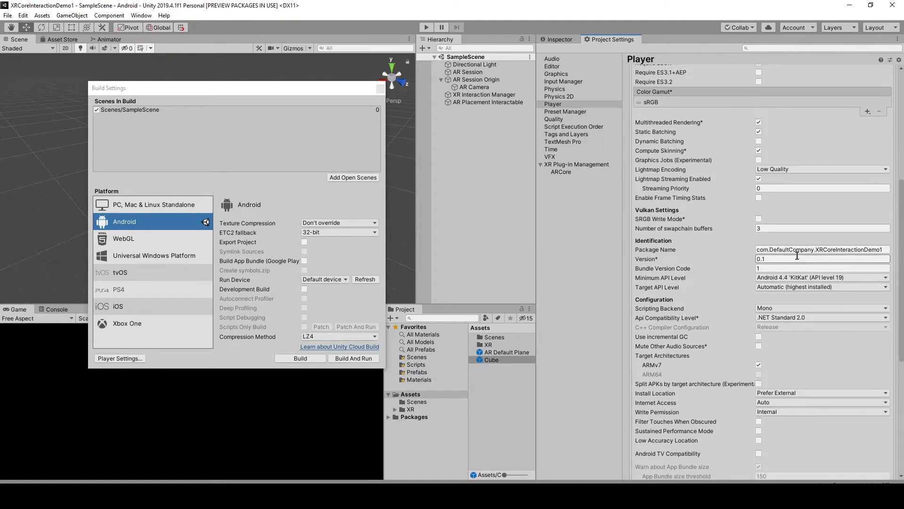
Replace DefaultCompany with 'example' in the package name and set Minimum API Level to Android 7.0 'Nougat'.
double_click(792, 250)
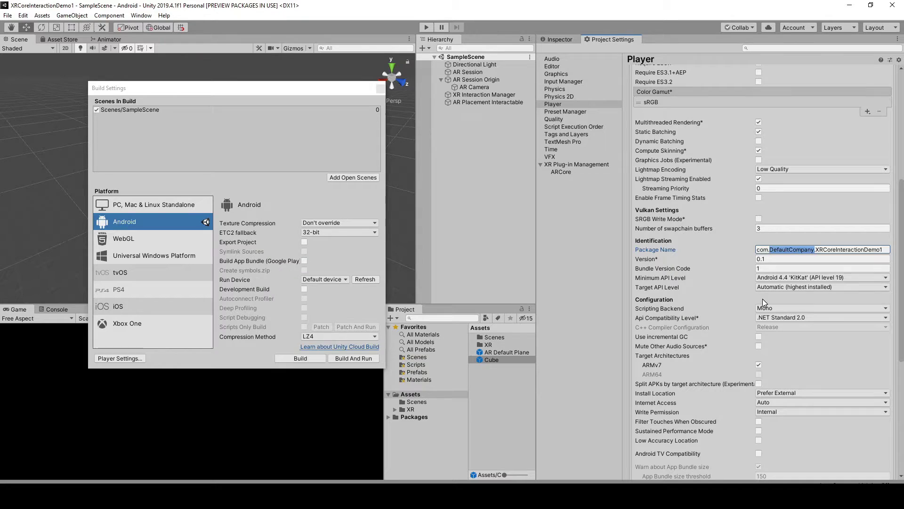
type("example")
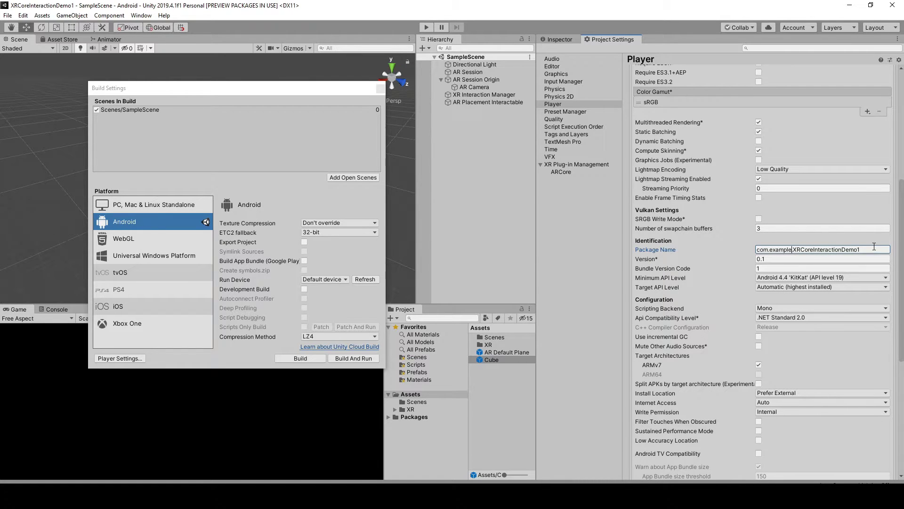
left_click(829, 279)
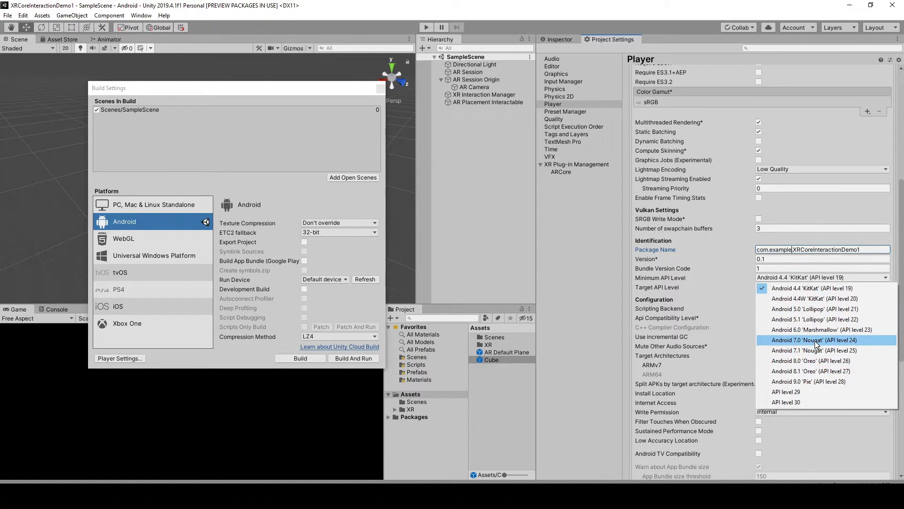
left_click(815, 341)
scroll(816, 368, "down", 1)
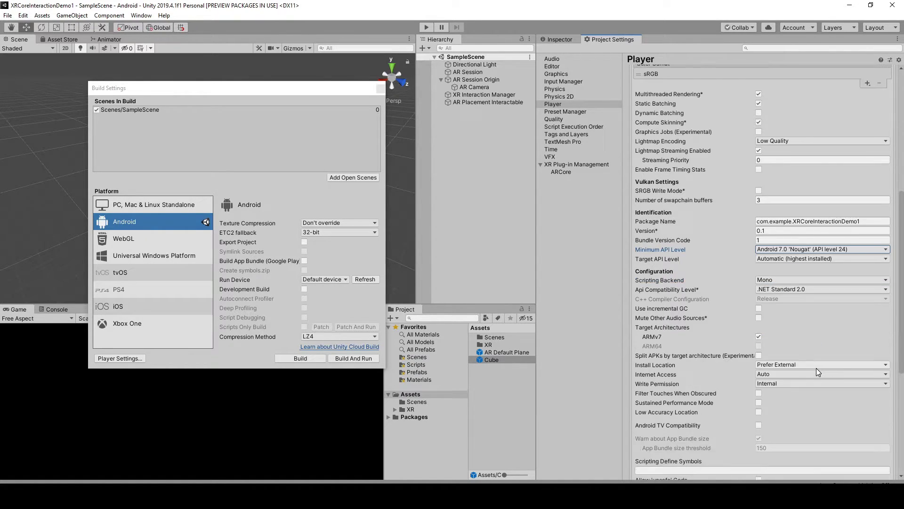
scroll(816, 368, "down", 6)
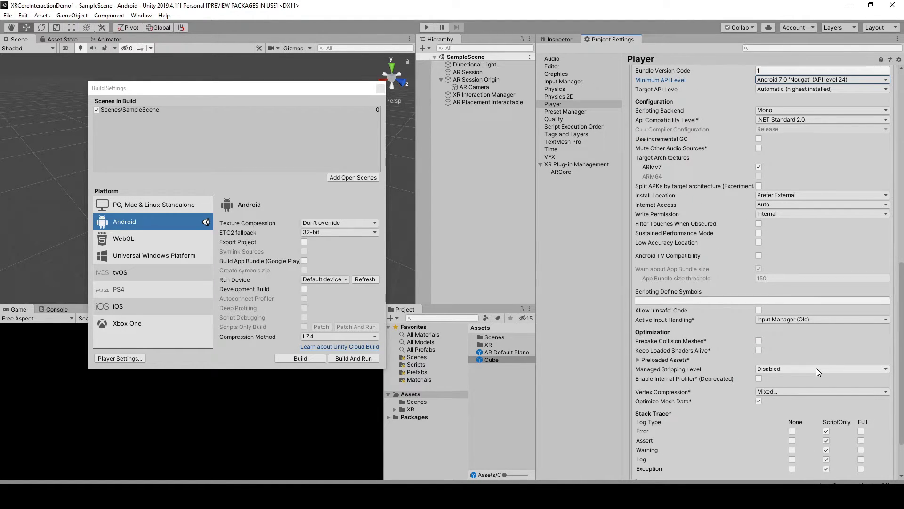
scroll(816, 369, "up", 1)
left_click(841, 109)
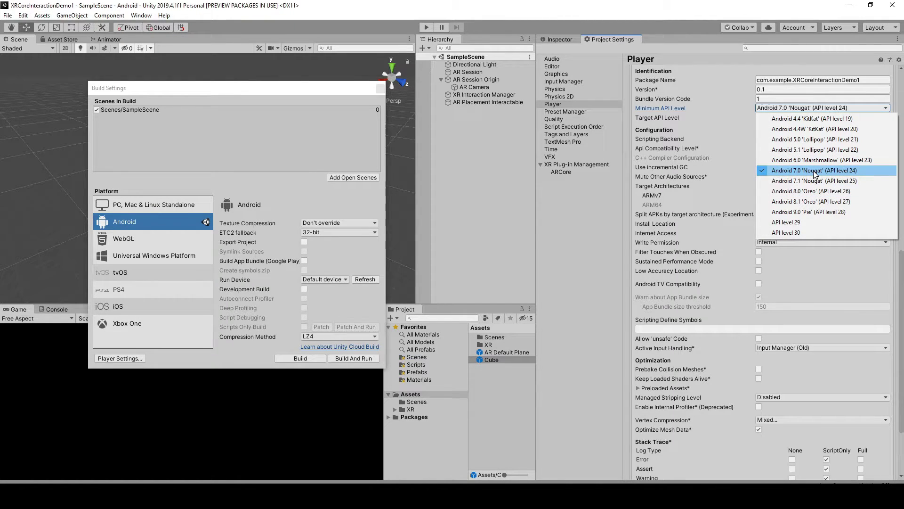
left_click(818, 278)
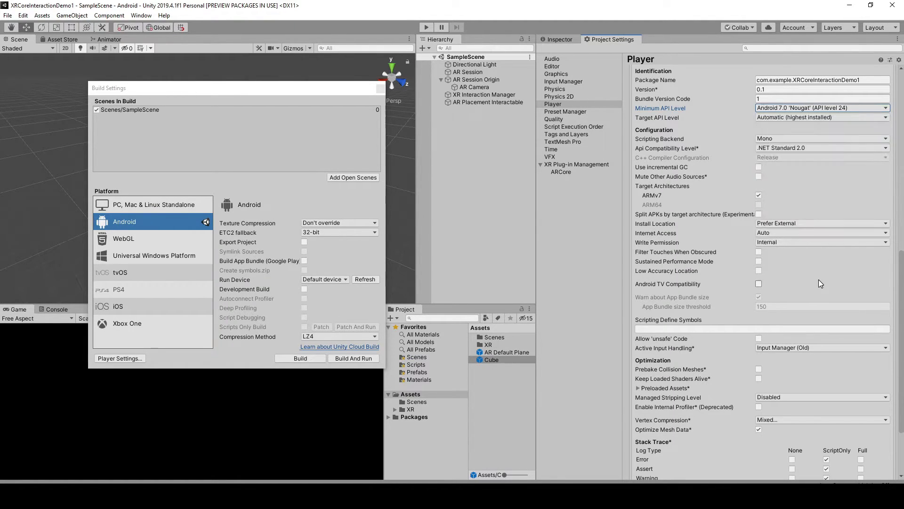
scroll(815, 270, "down", 4)
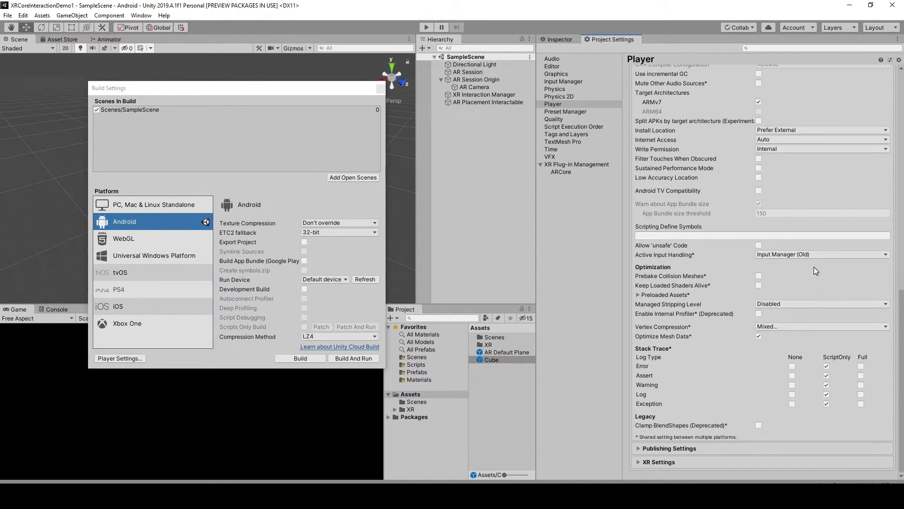
scroll(814, 267, "up", 4)
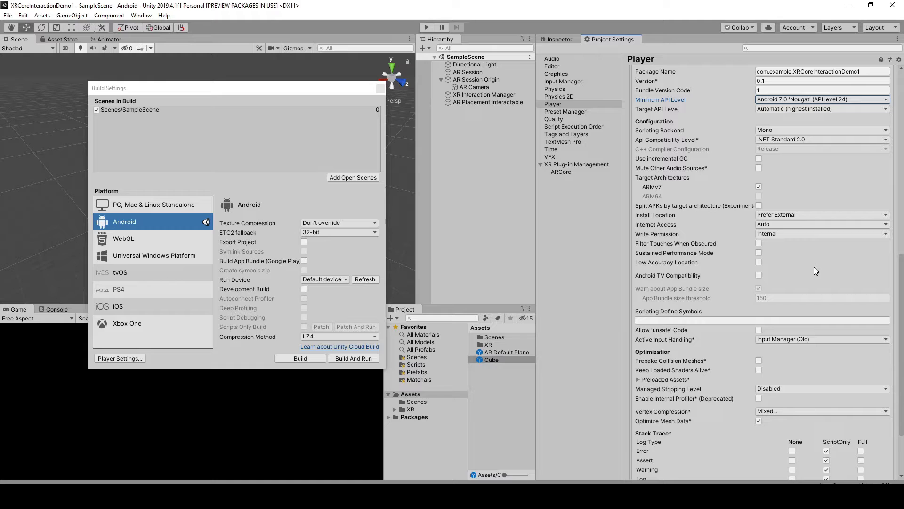
scroll(814, 271, "down", 4)
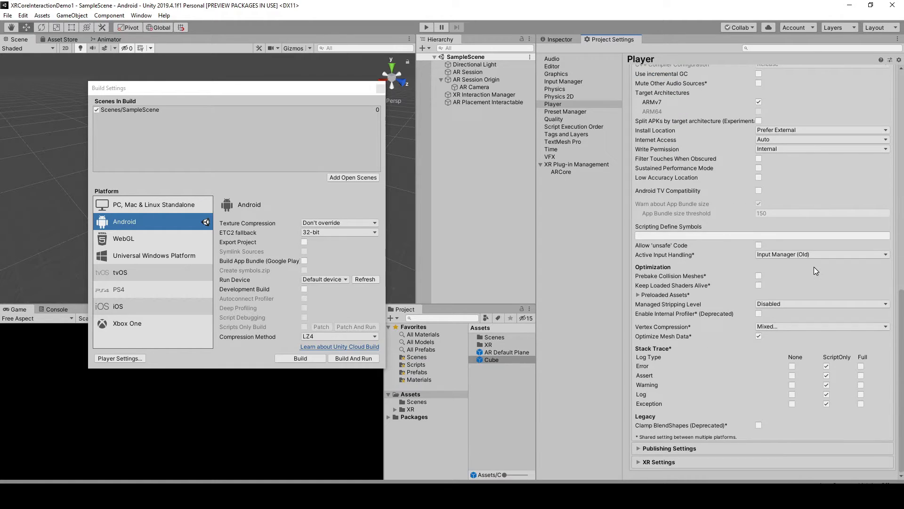
Build the Android APK, saving it as XRCoreInteractionDemo in the project folder.
left_click(576, 164)
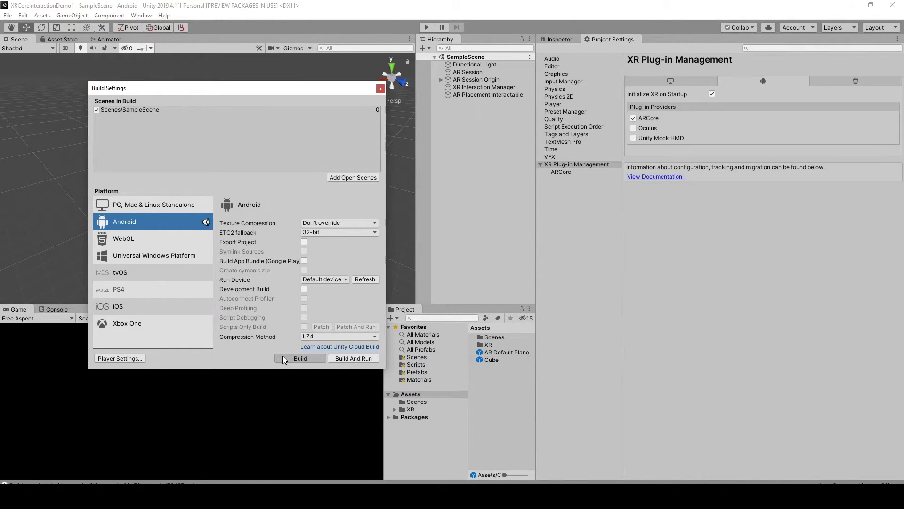
left_click(300, 358)
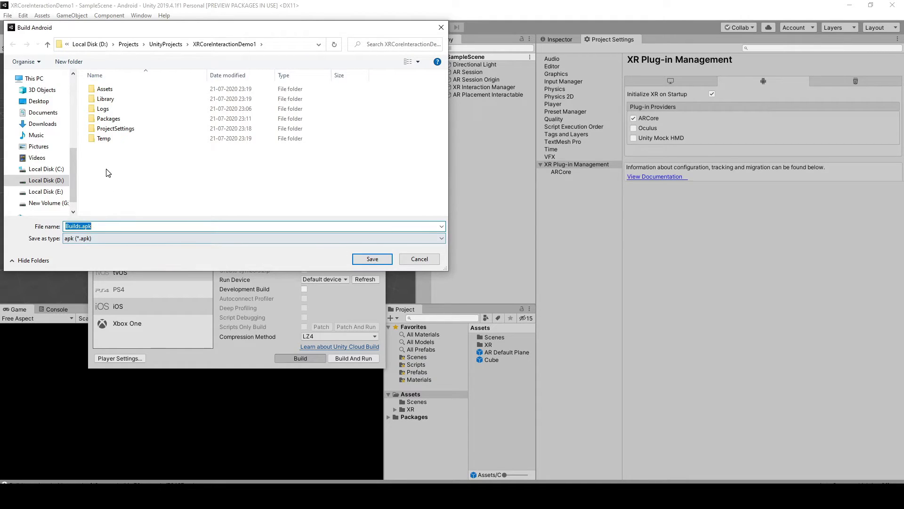
left_click(69, 225)
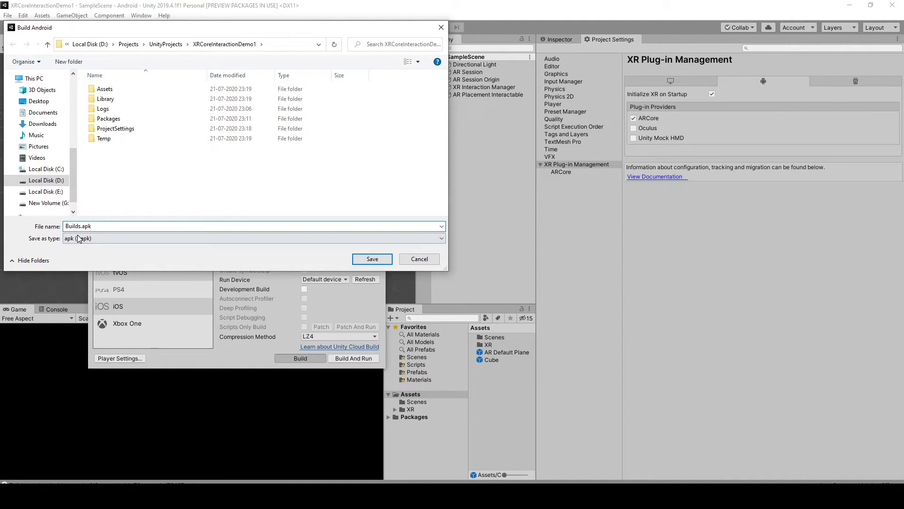
double_click(78, 226)
type("XRCoreInteractionDemo1")
key("Return")
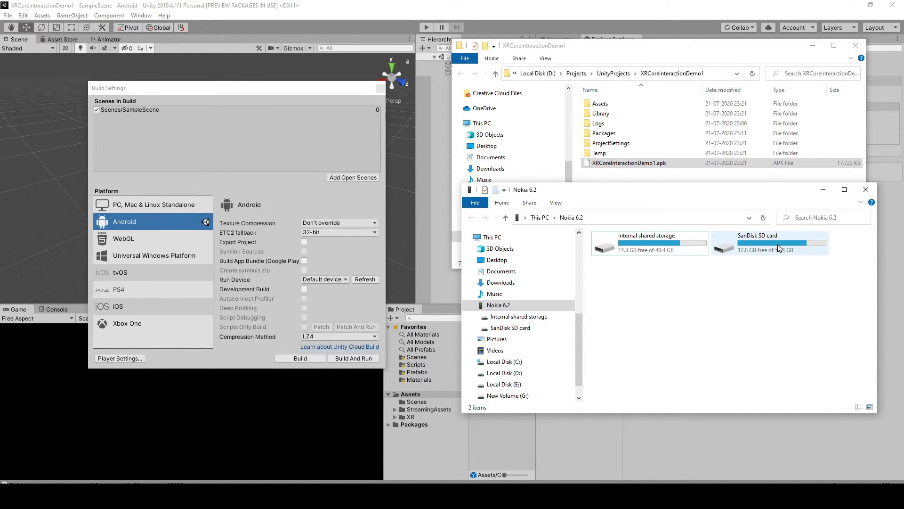
Open the Experiments folder on the phone's SanDisk SD card in File Explorer.
double_click(752, 253)
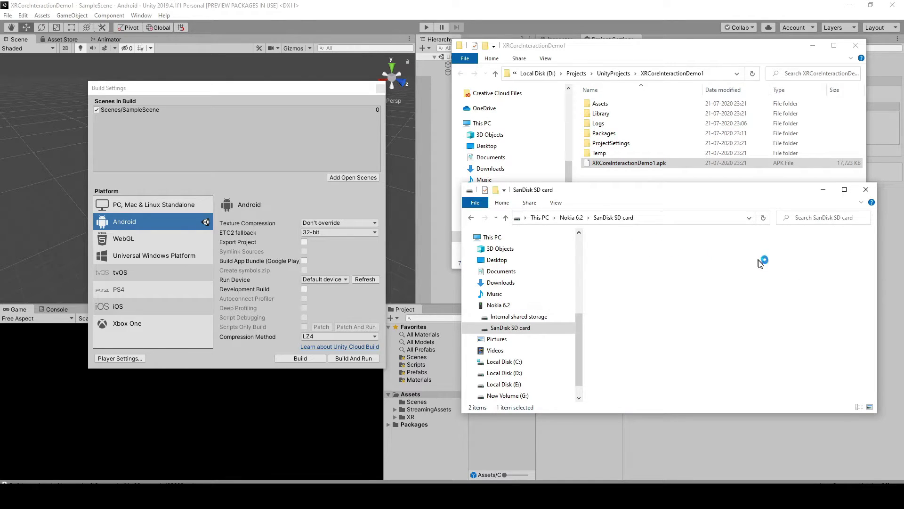
double_click(673, 300)
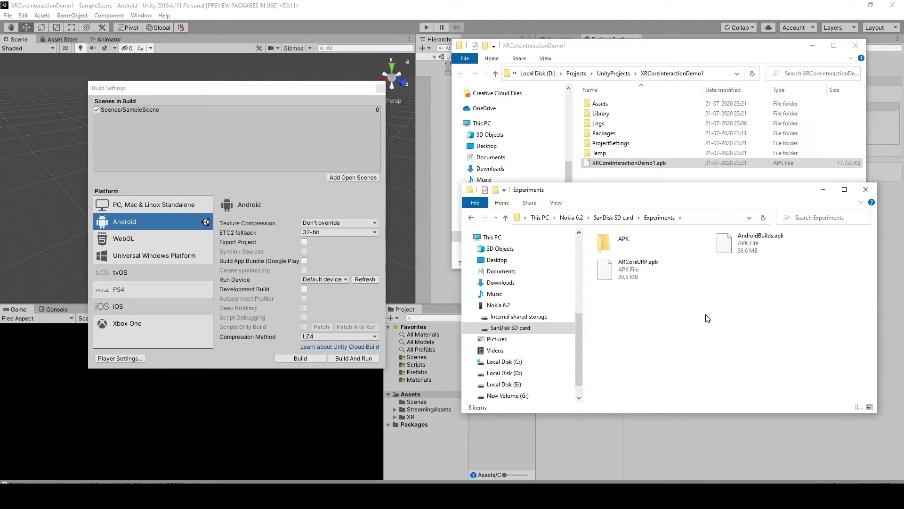
right_click(706, 318)
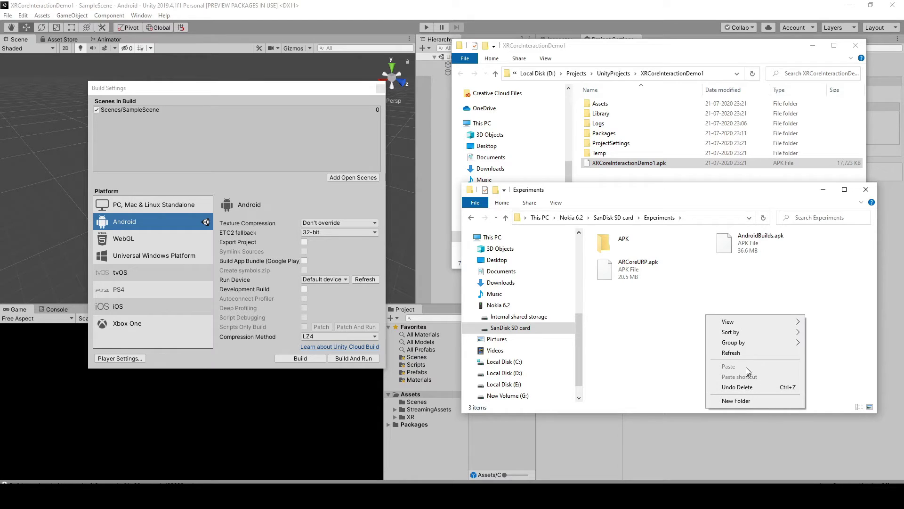
left_click(673, 355)
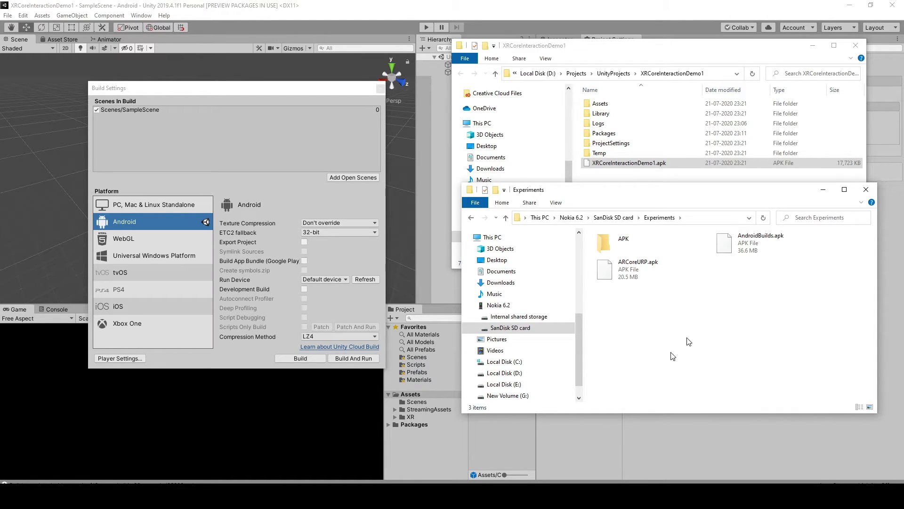
Copy XRCoreInteractionDemo1.apk and paste it into the Experiments folder.
left_click(651, 163)
right_click(651, 164)
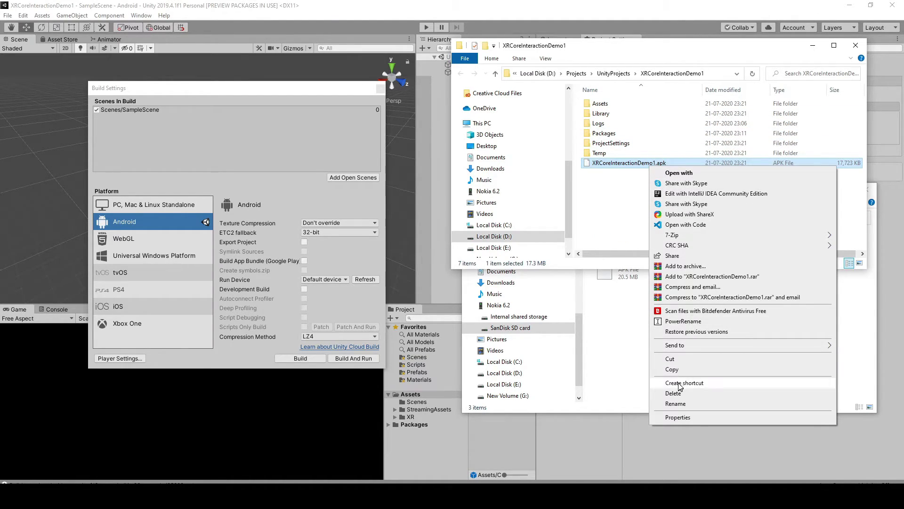
left_click(673, 369)
right_click(634, 338)
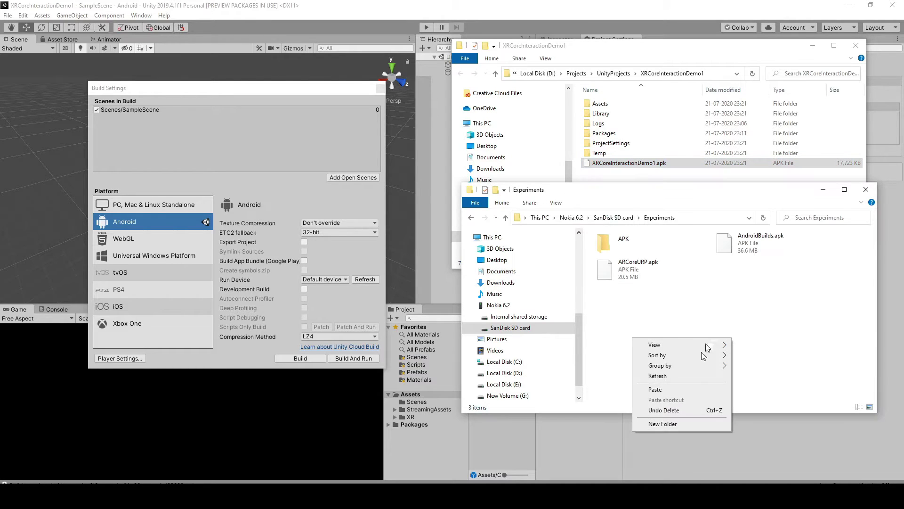
left_click(692, 390)
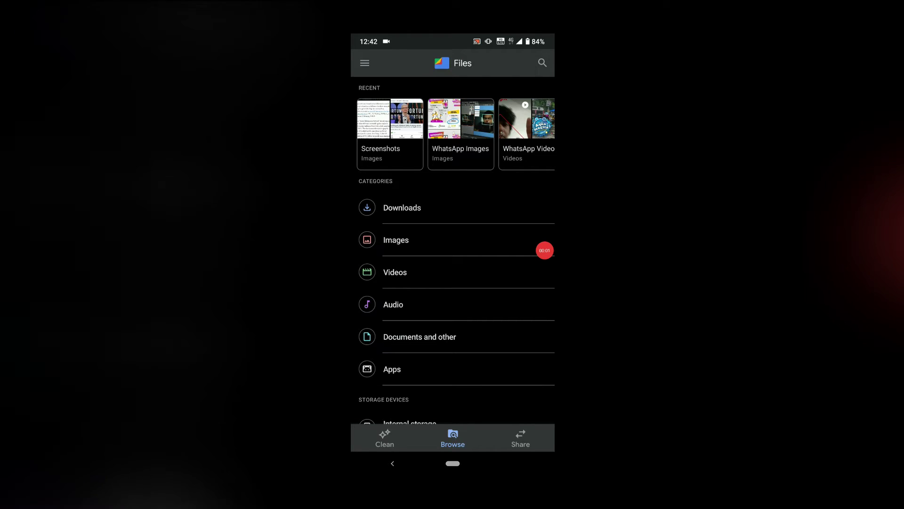
Open XRCoreInteractionDemo1.apk from the SD card's Experiments folder in Files by Google.
scroll(453, 249, "down", 2)
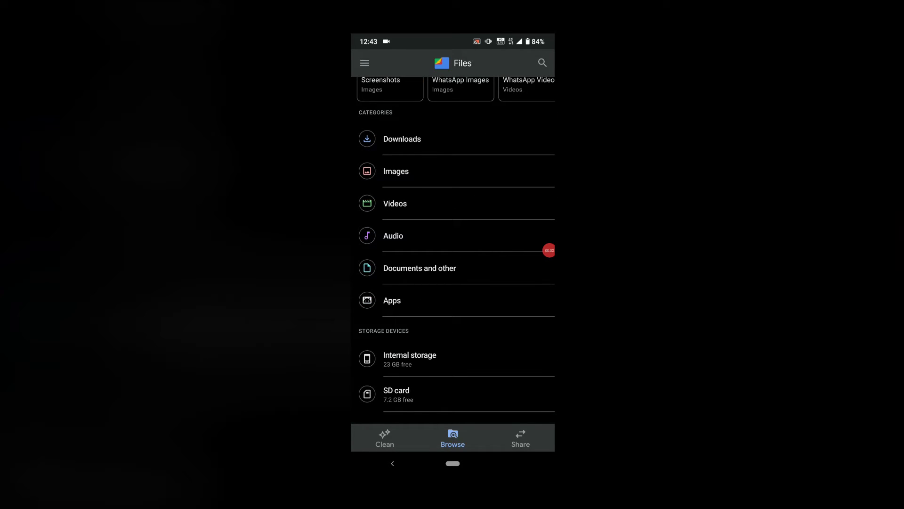
left_click(410, 394)
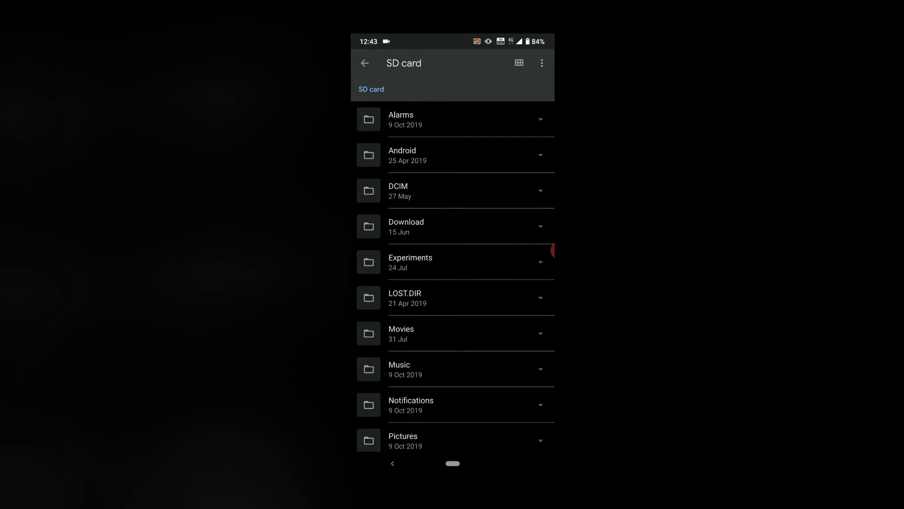
left_click(411, 262)
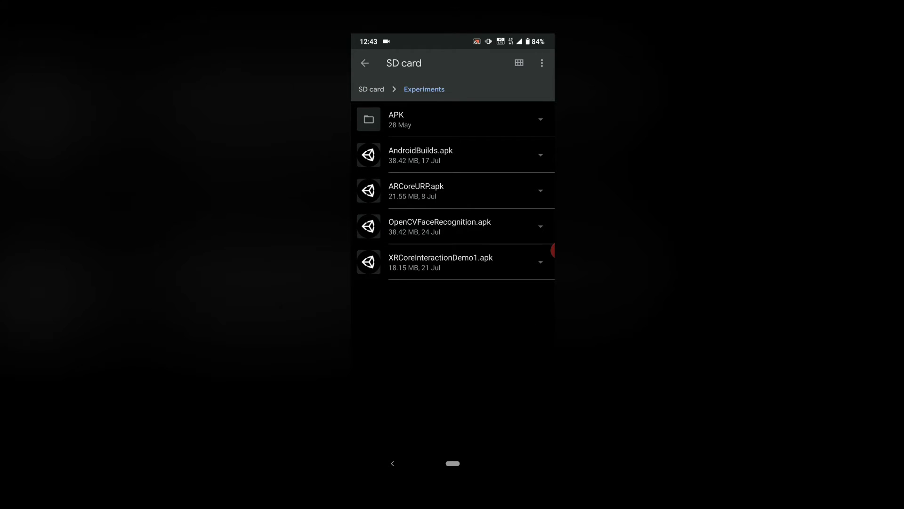
left_click(553, 251)
Allow app installs from Files by Google and install the app update.
left_click(513, 276)
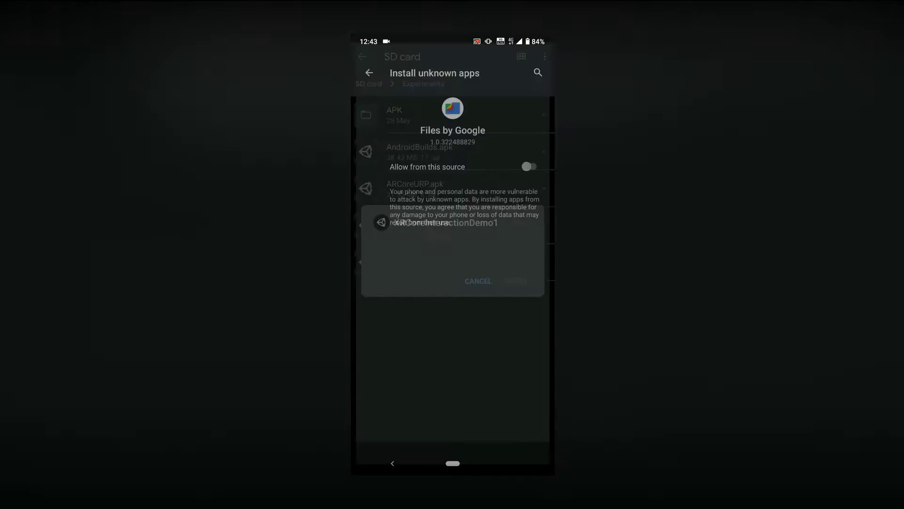
left_click(533, 161)
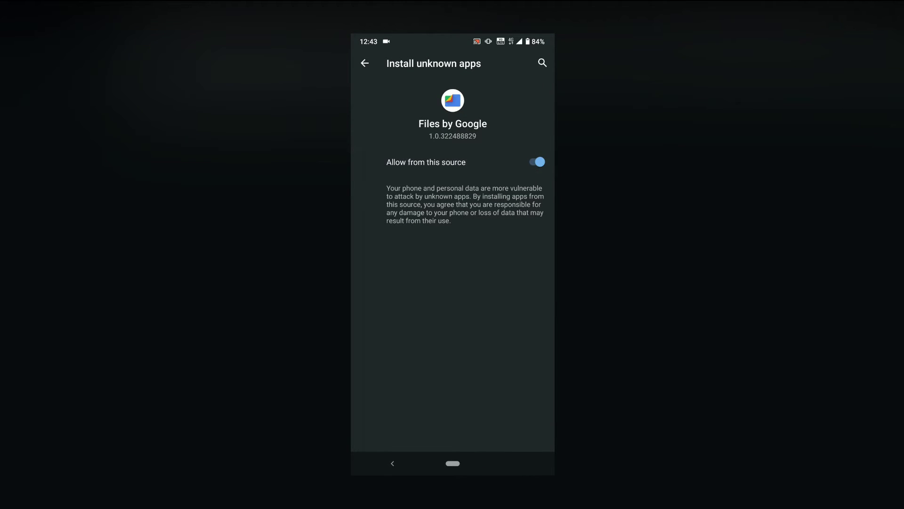
left_click(393, 463)
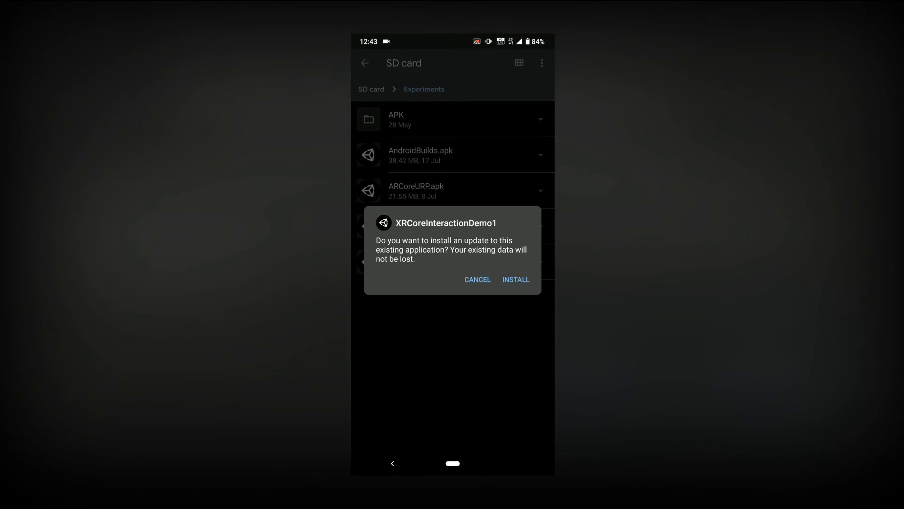
left_click(516, 279)
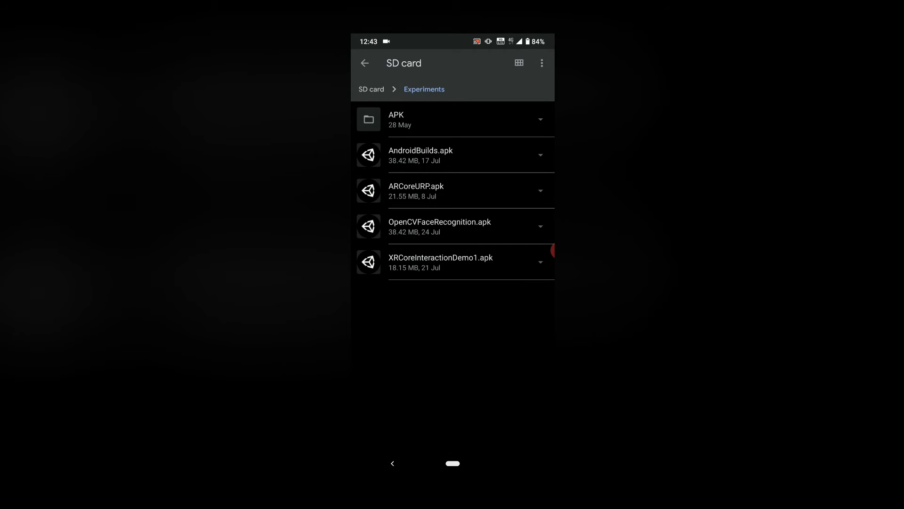